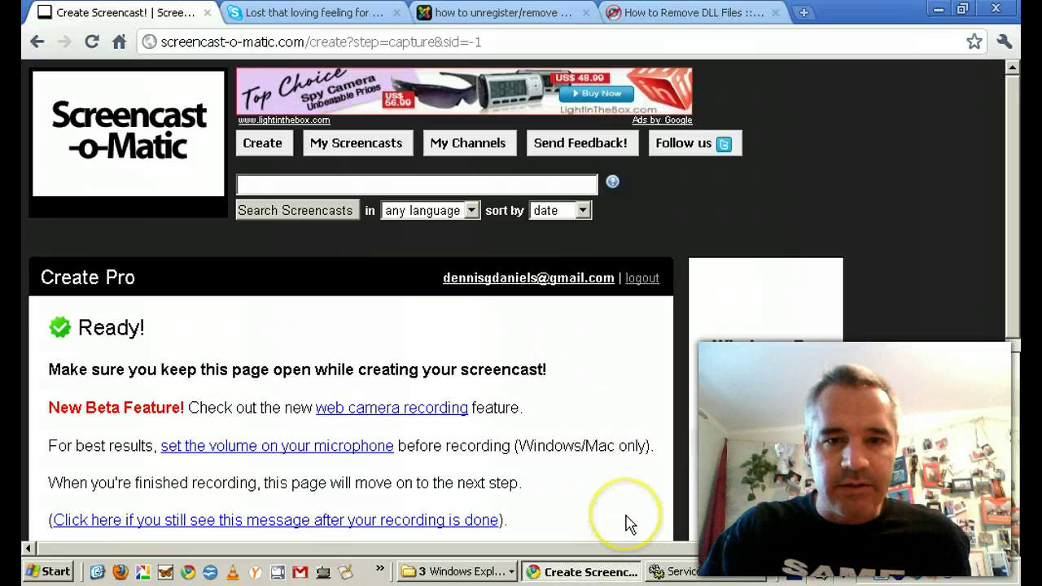
# Open the Services console from the Windows administrative tools and bring it to the front.
pyautogui.click(54, 572)
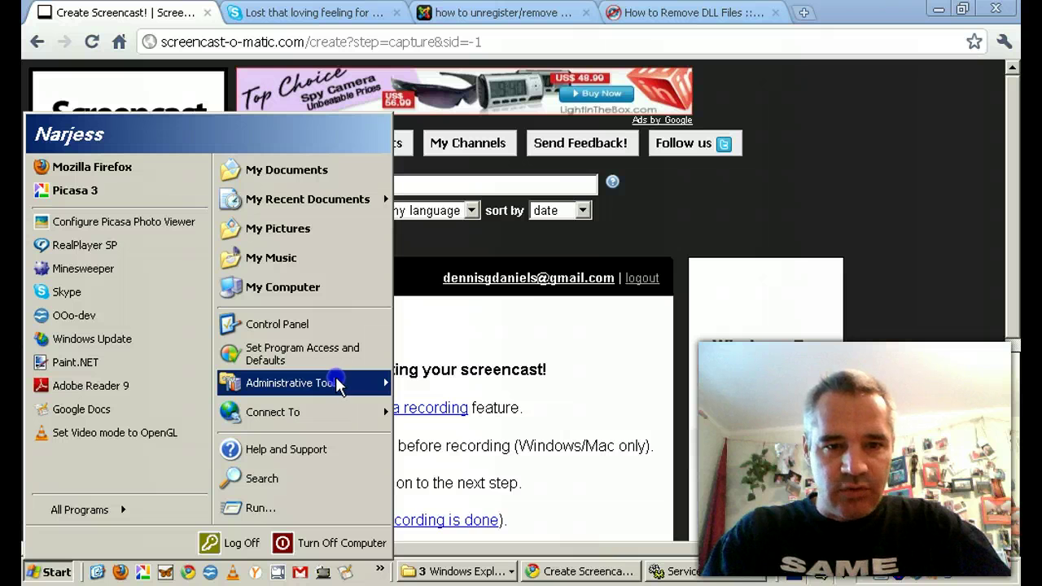
pyautogui.moveTo(337, 383)
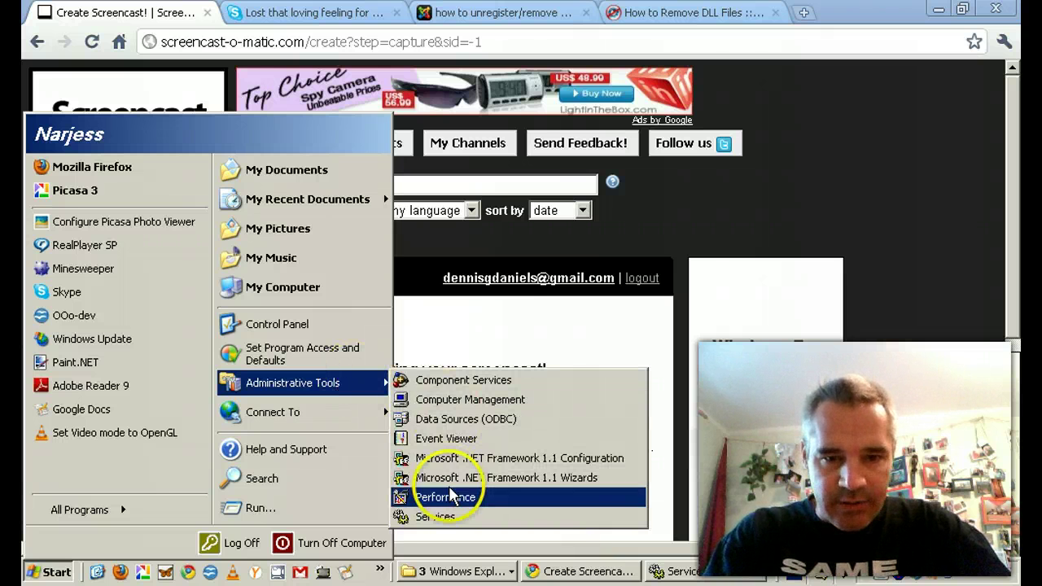
pyautogui.click(439, 517)
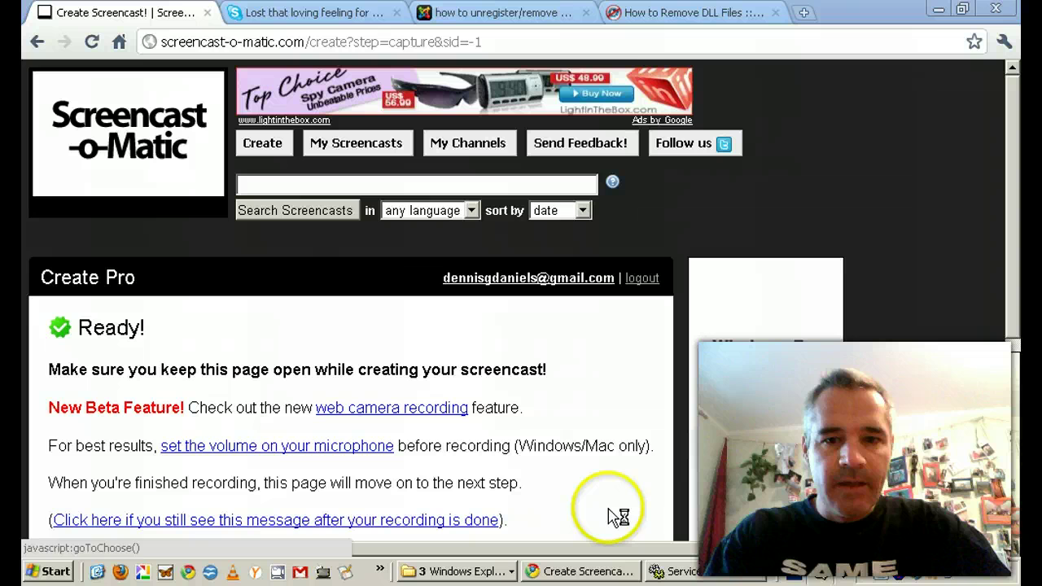
pyautogui.click(691, 571)
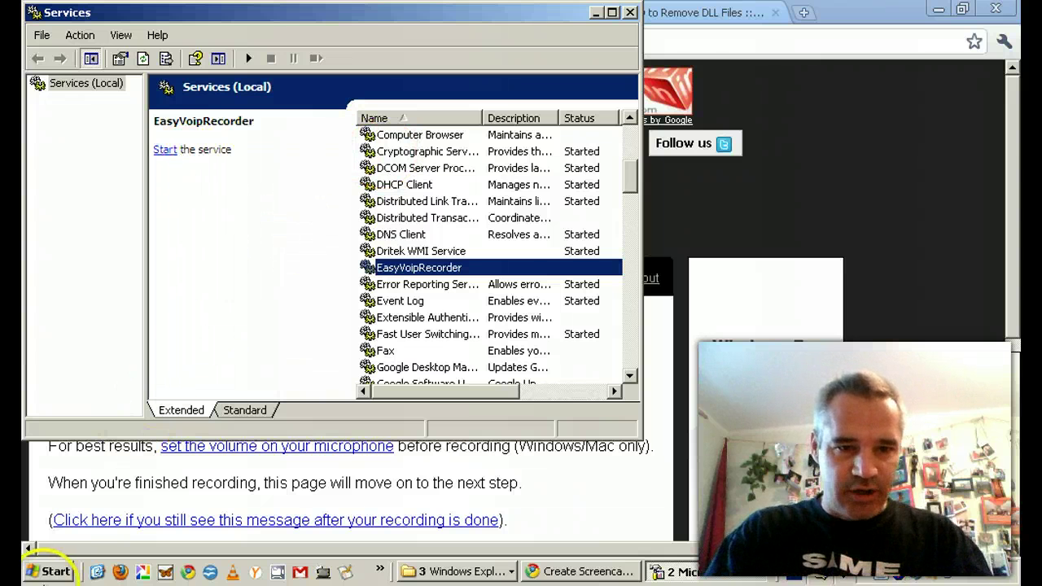
# Try to unregister the recorder library by running regsvr32 /u C:\Windows\System32\EasyVoipRecorder.dll, and dismiss the resulting message.
pyautogui.click(44, 574)
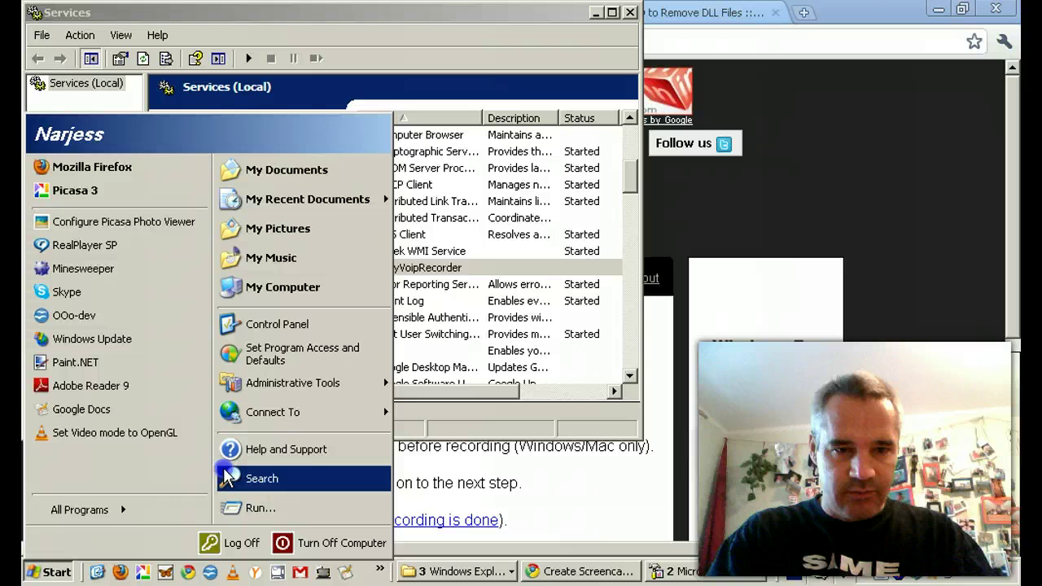
pyautogui.click(251, 506)
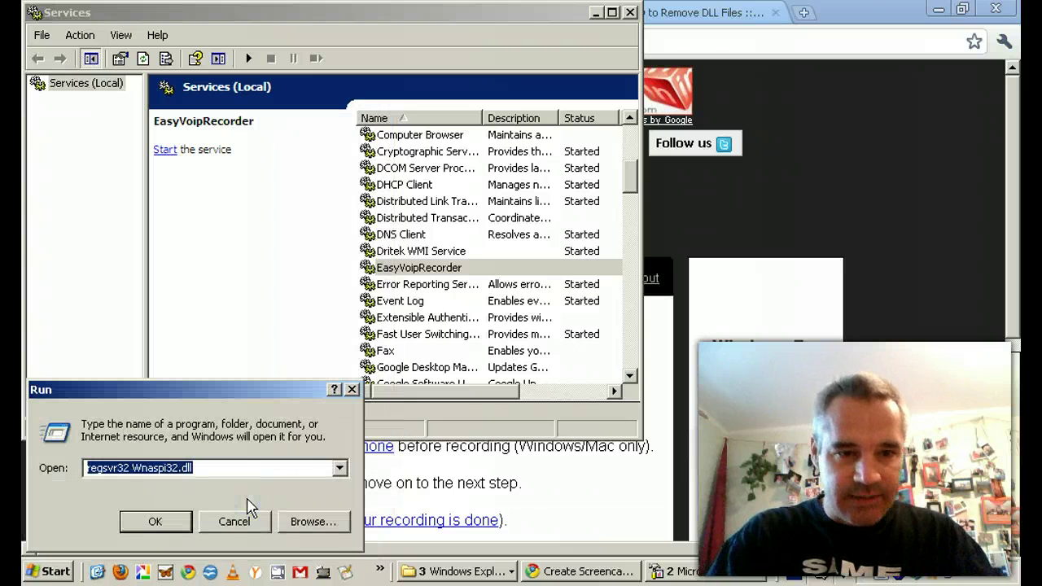
pyautogui.press('Down')
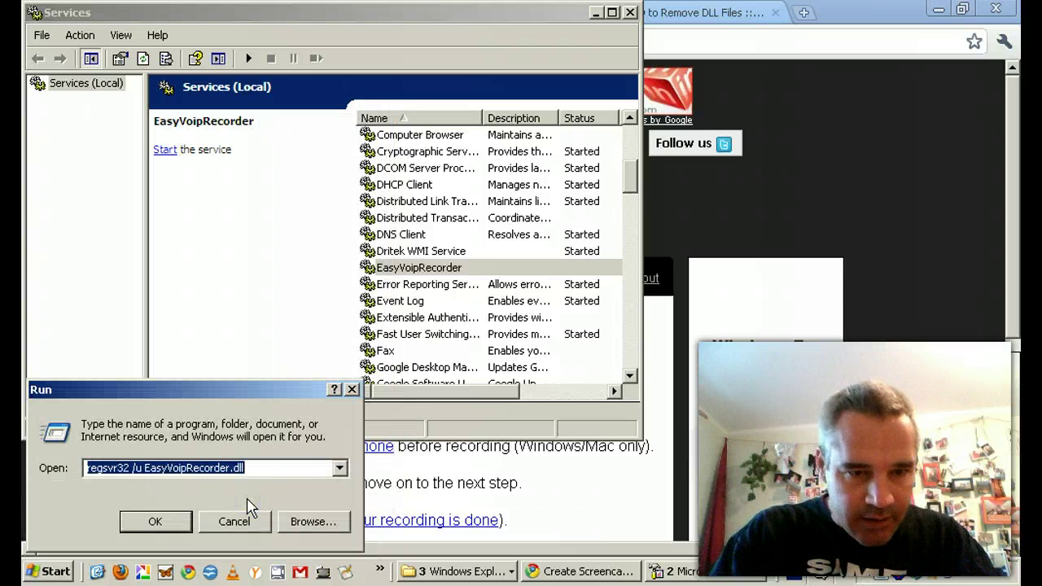
pyautogui.press('Down')
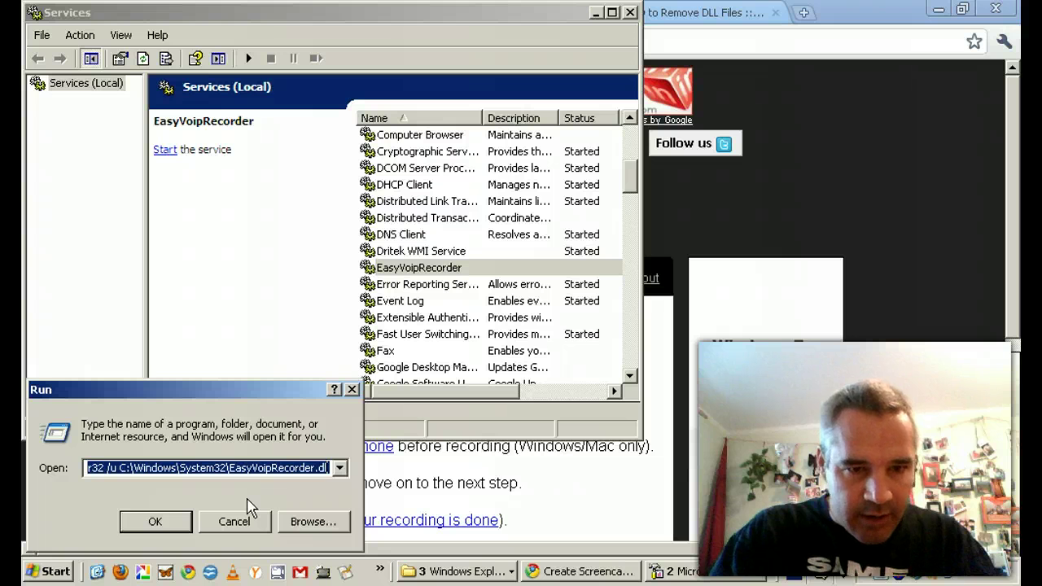
pyautogui.click(154, 519)
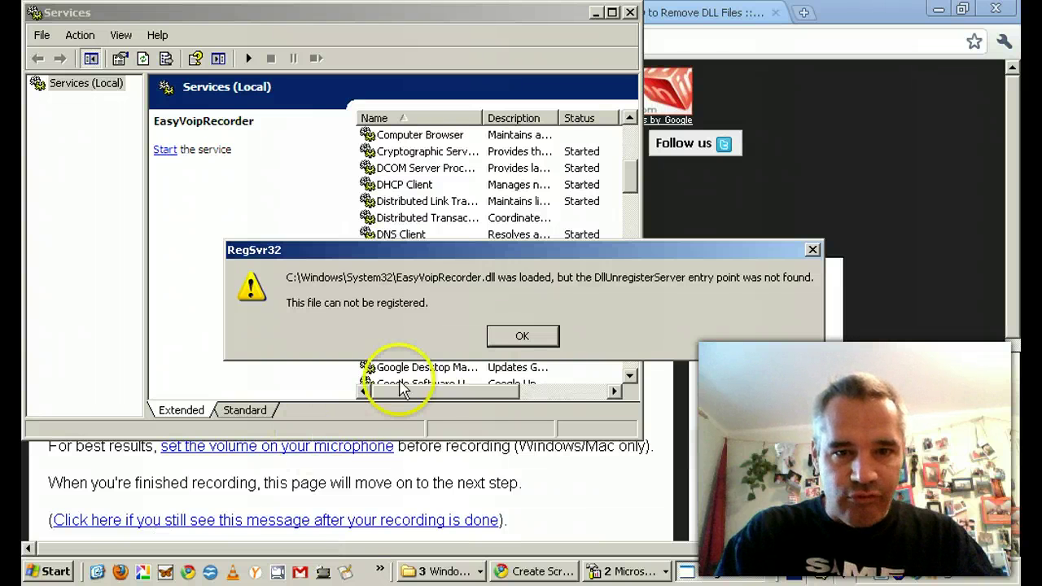
pyautogui.click(525, 339)
# Open the properties of the EasyVoipRecorder service and examine its dependencies and recovery settings.
pyautogui.click(436, 271)
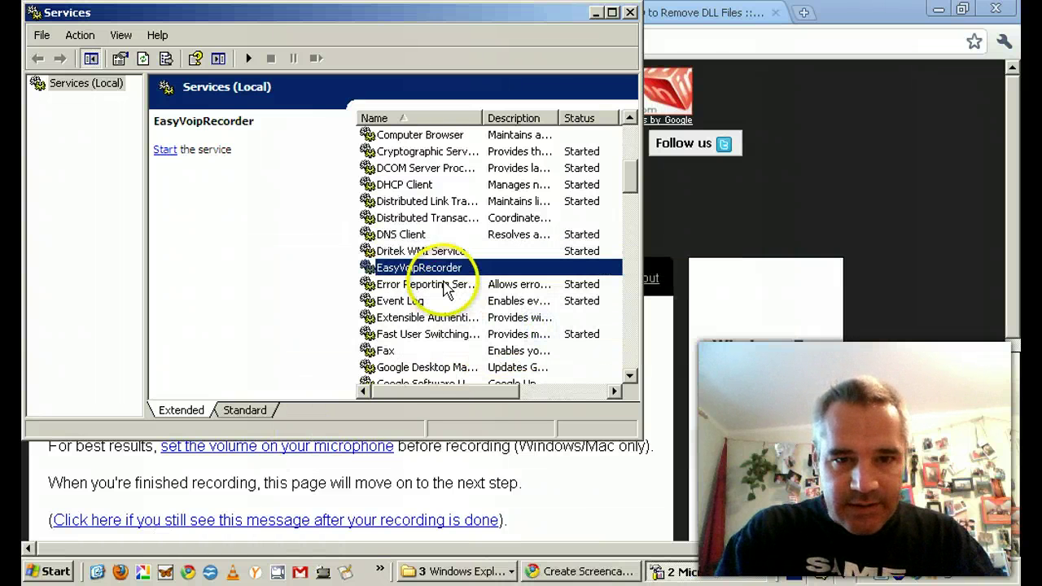
pyautogui.rightClick(440, 275)
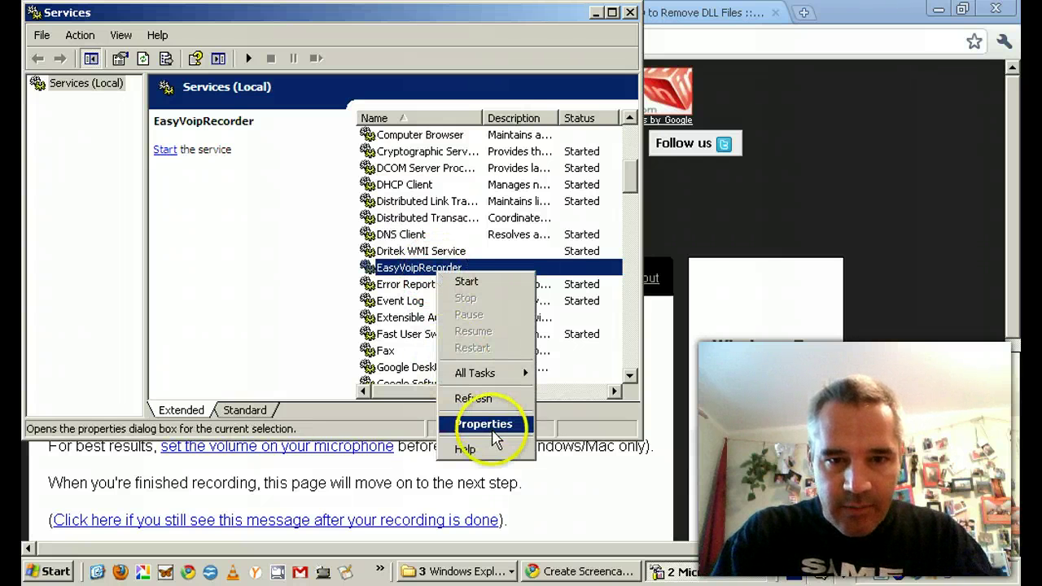
pyautogui.click(498, 426)
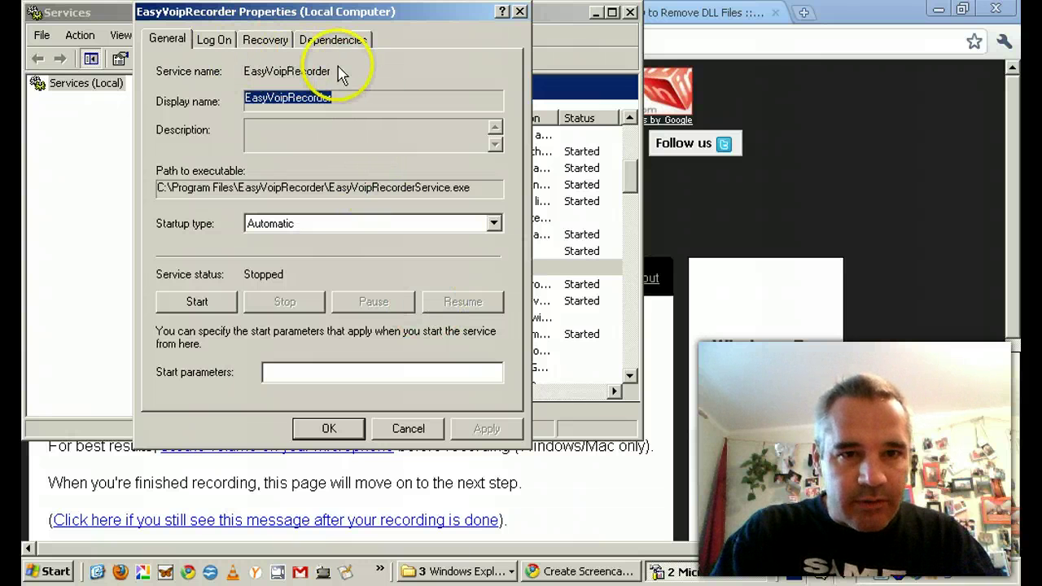
pyautogui.click(346, 40)
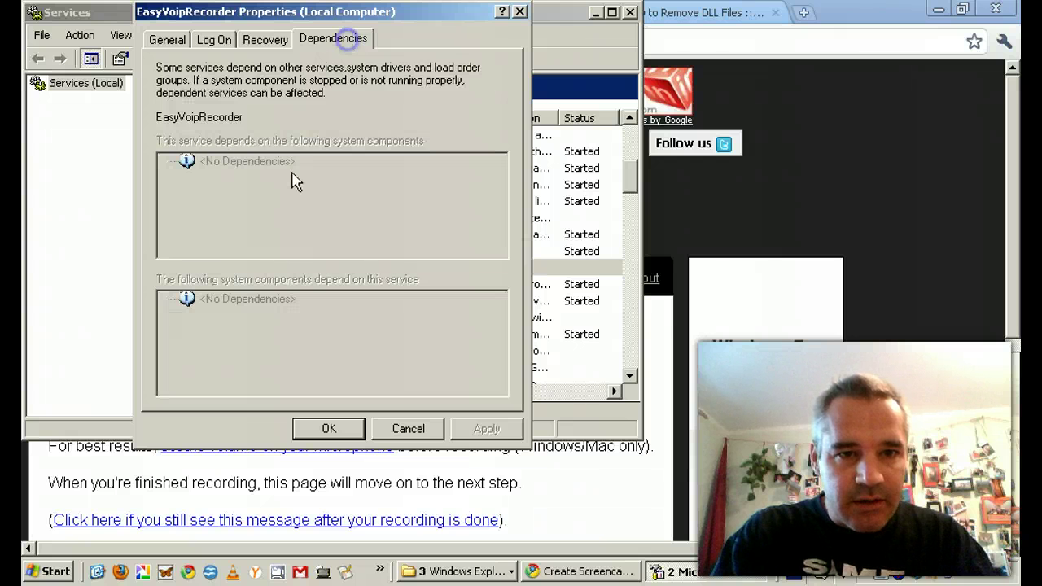
pyautogui.click(262, 40)
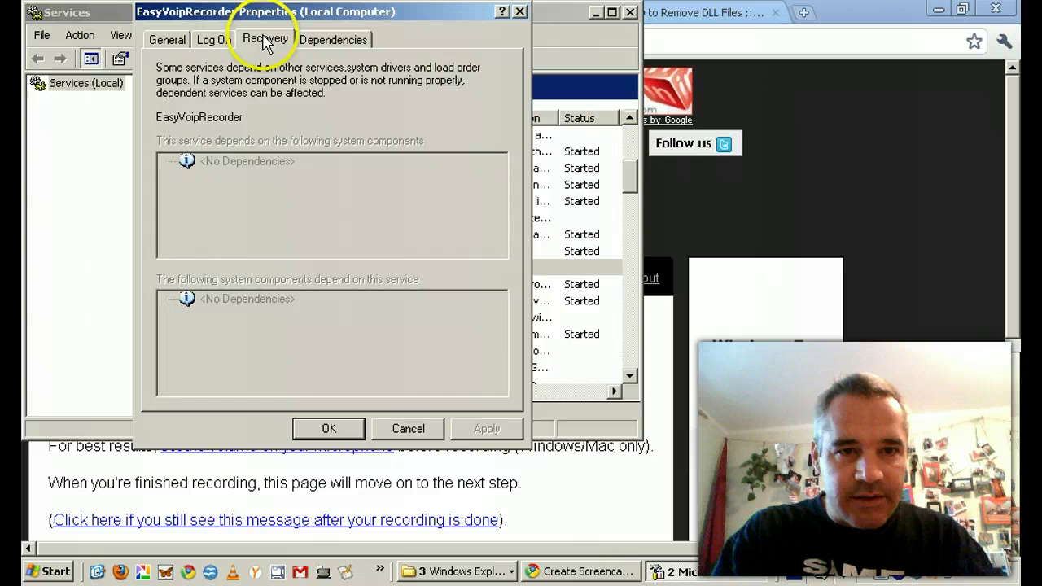
# Disable the EasyVoipRecorder service for the AcerSystem hardware profile in its log-on settings.
pyautogui.click(215, 41)
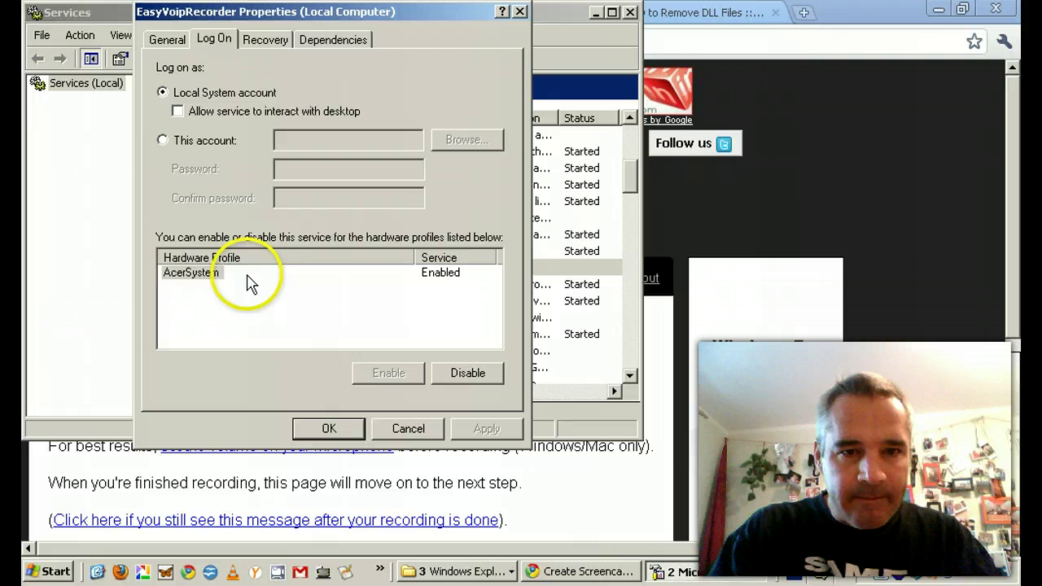
pyautogui.click(195, 275)
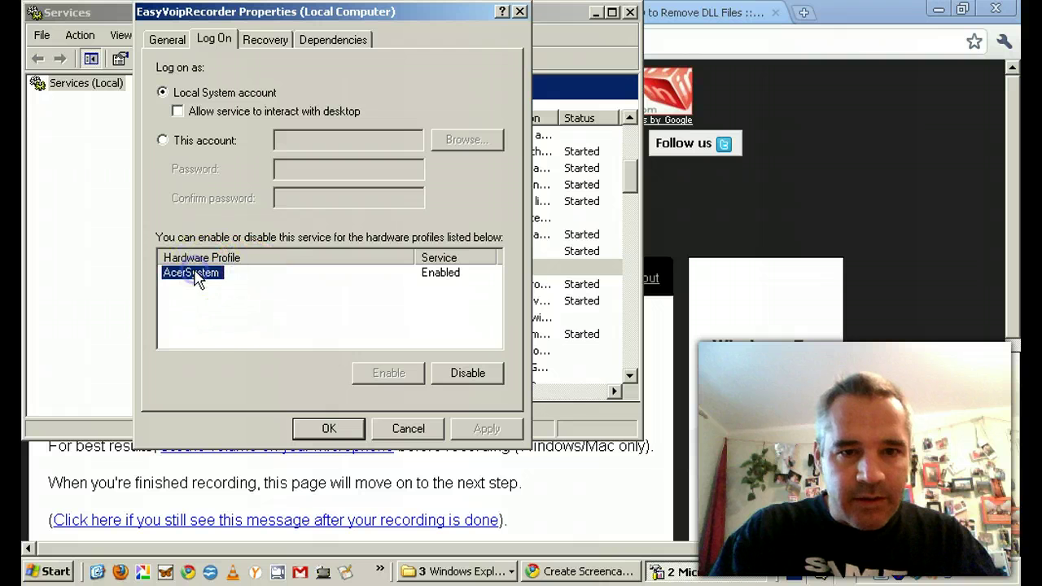
pyautogui.click(468, 373)
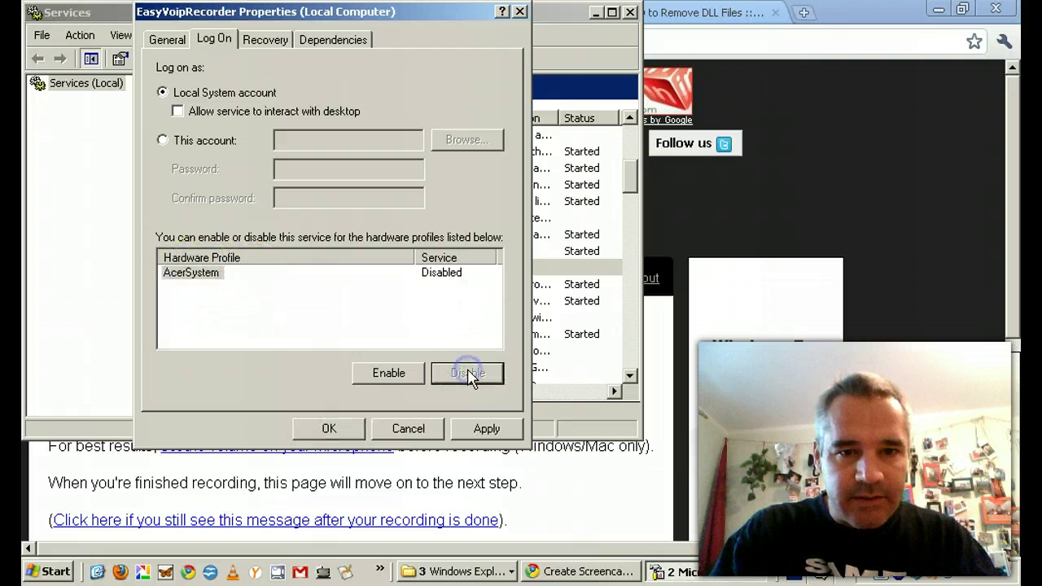
# Set the startup type of the EasyVoipRecorder service to Disabled.
pyautogui.click(167, 39)
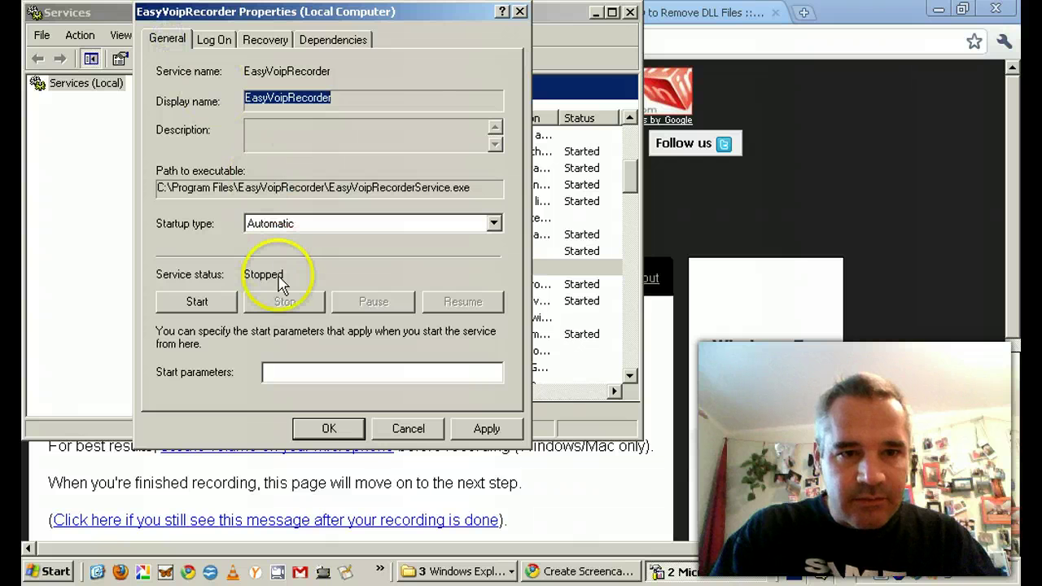
pyautogui.click(494, 223)
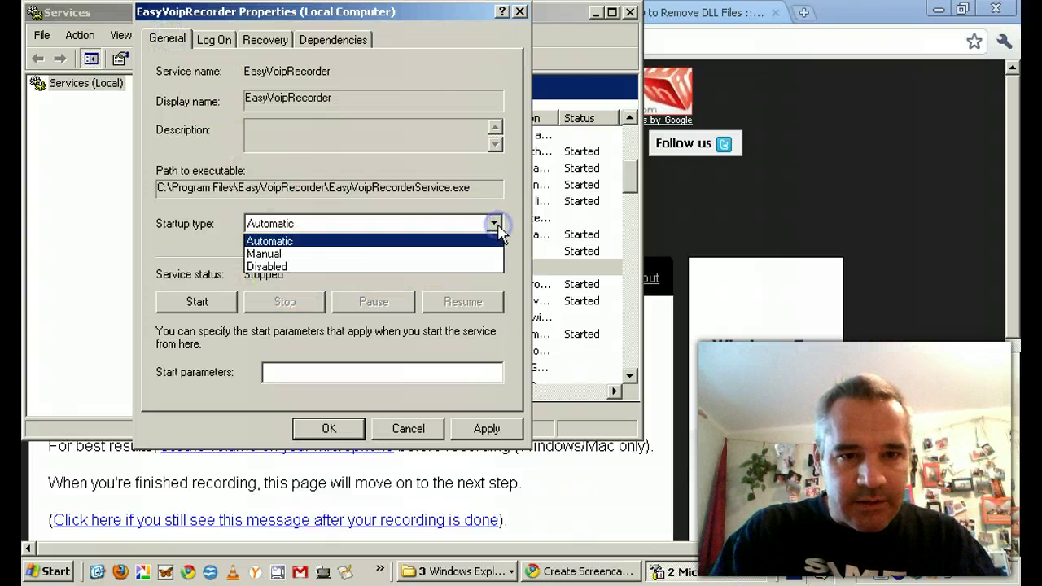
pyautogui.click(375, 265)
# Start and stop the EasyVoipRecorder service once, and apply the changed service properties.
pyautogui.click(197, 301)
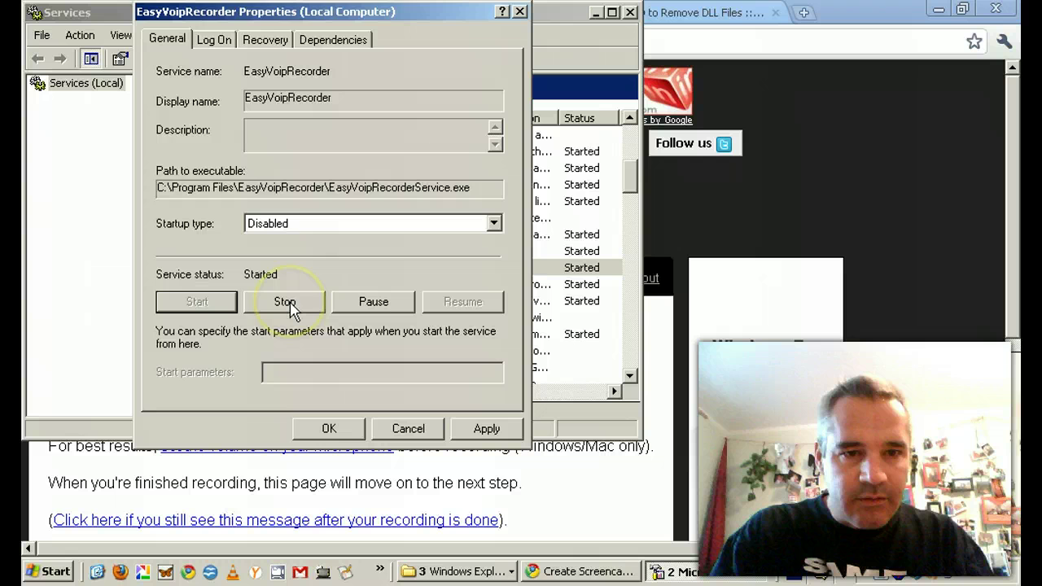
pyautogui.click(285, 302)
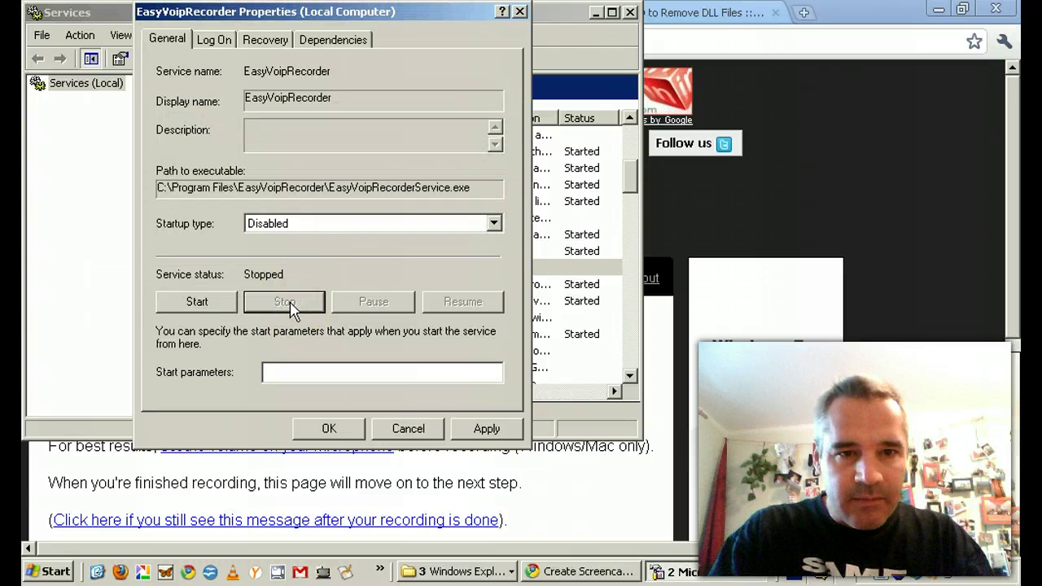
pyautogui.click(487, 429)
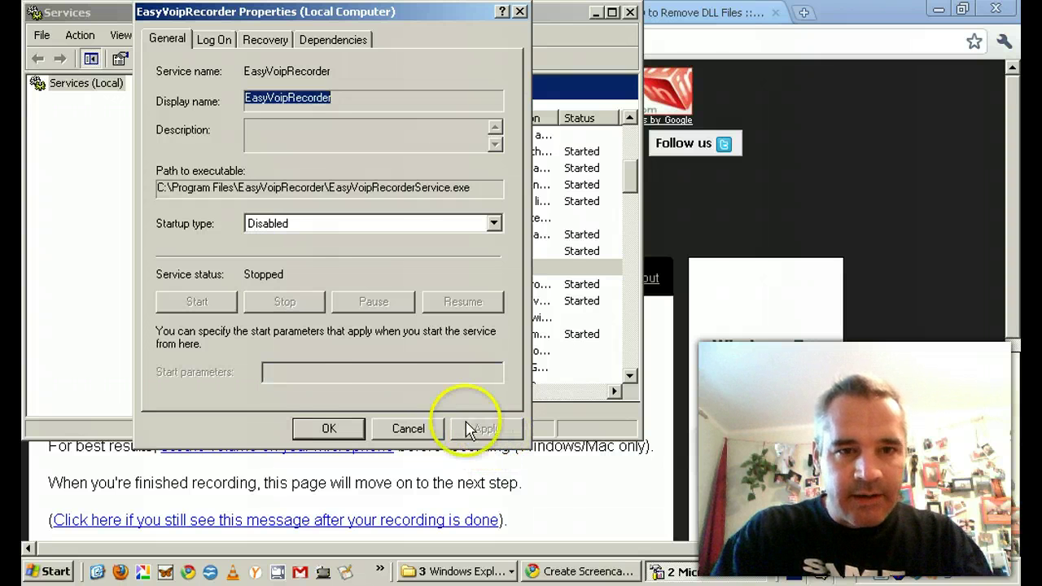
pyautogui.click(330, 426)
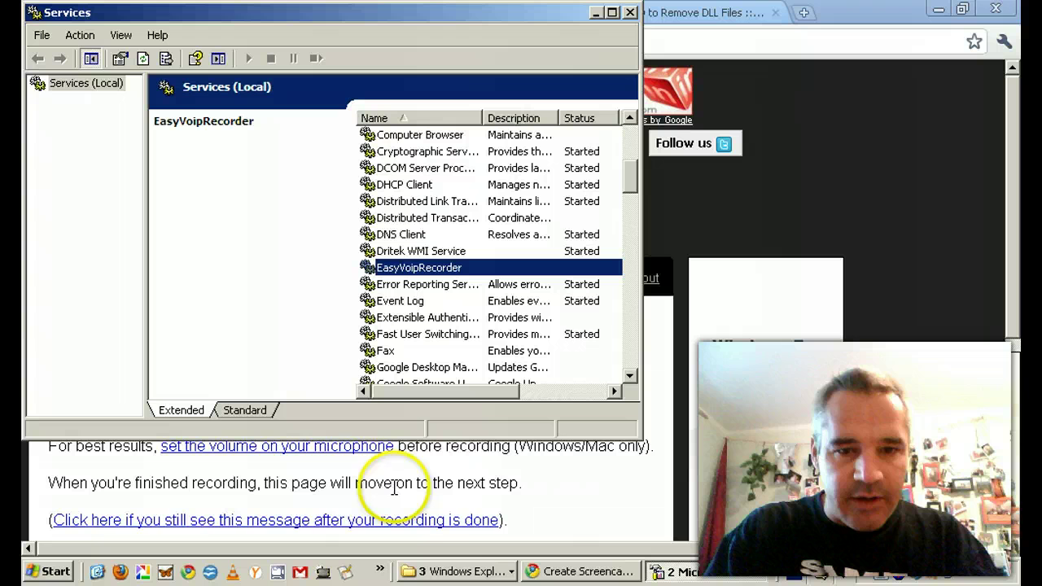
# Switch to Skype and sign in by entering the account password.
pyautogui.click(55, 571)
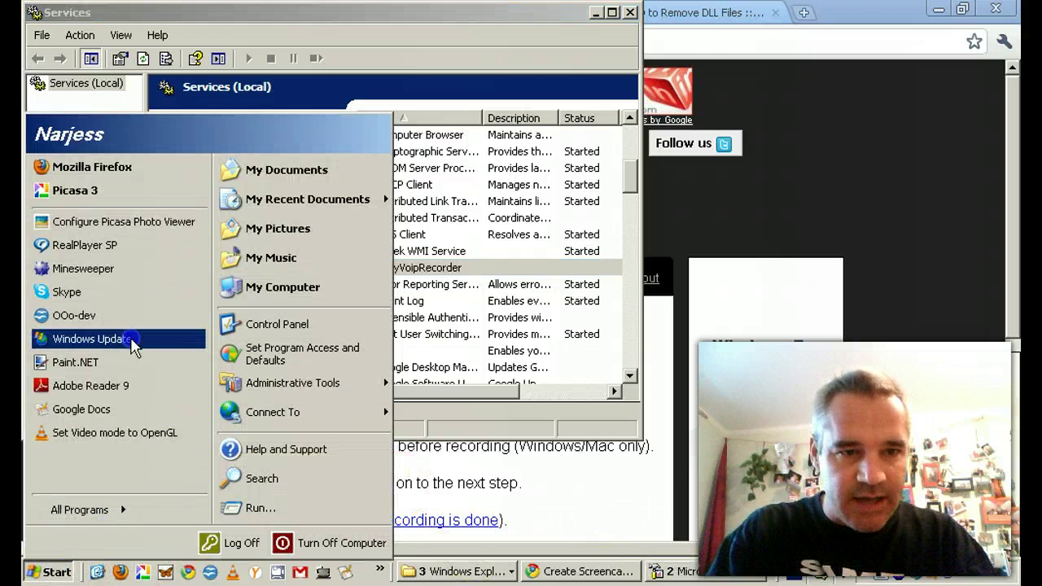
pyautogui.click(130, 295)
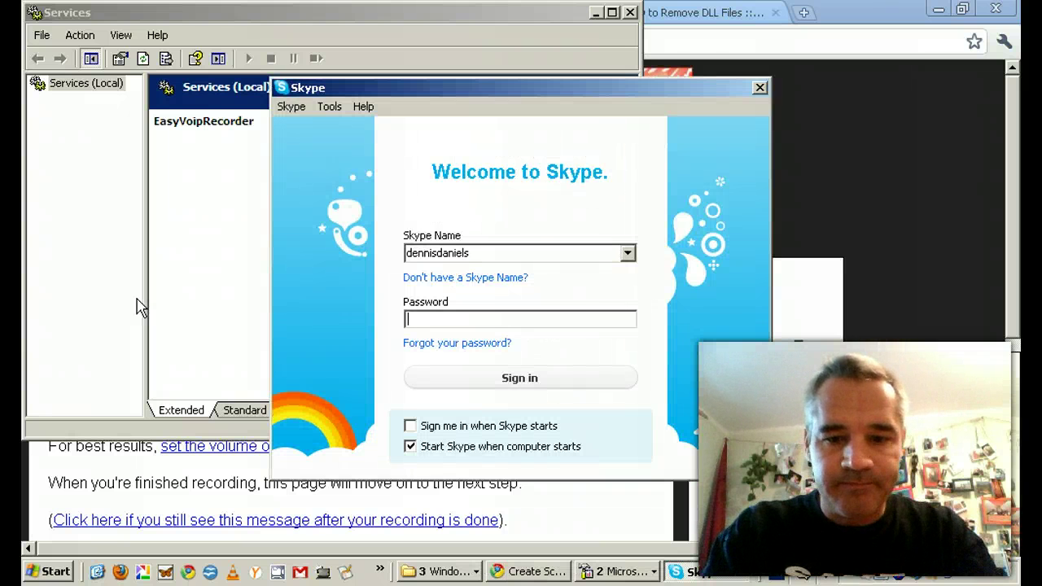
pyautogui.write('*')
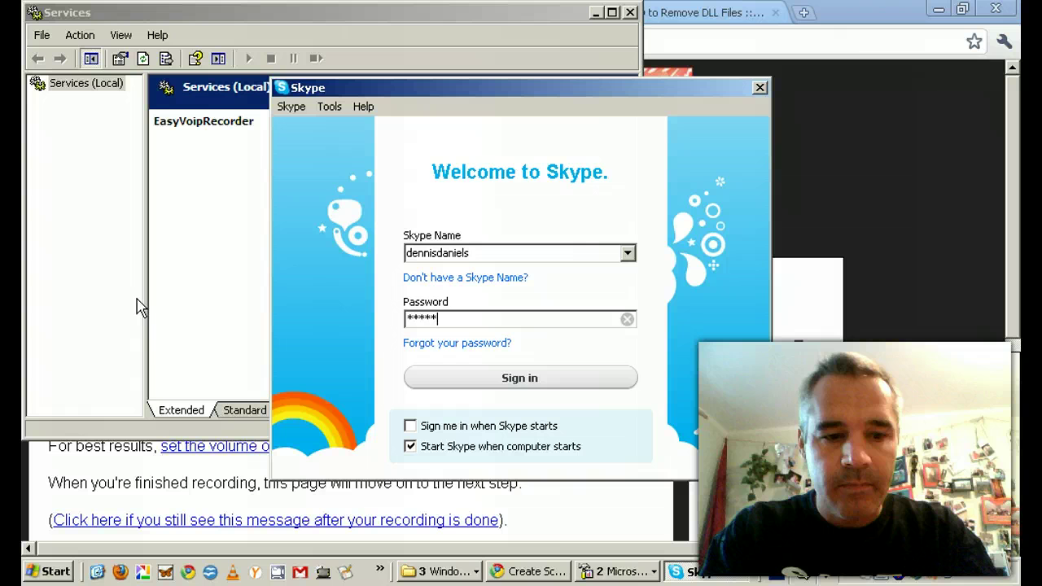
pyautogui.press('Return')
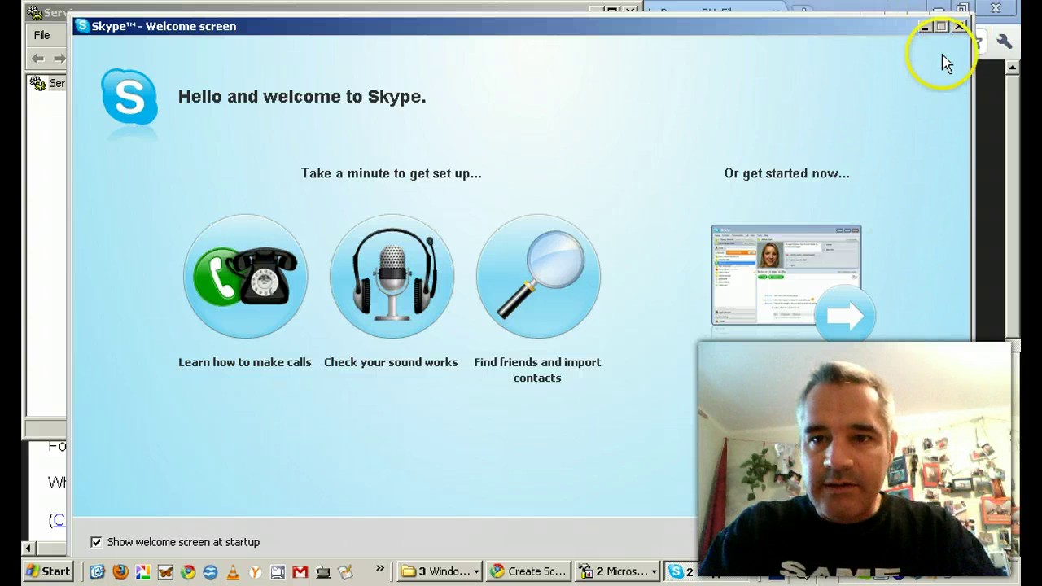
# Dismiss the Skype welcome screen, quit Skype completely and return to the Services console.
pyautogui.click(958, 26)
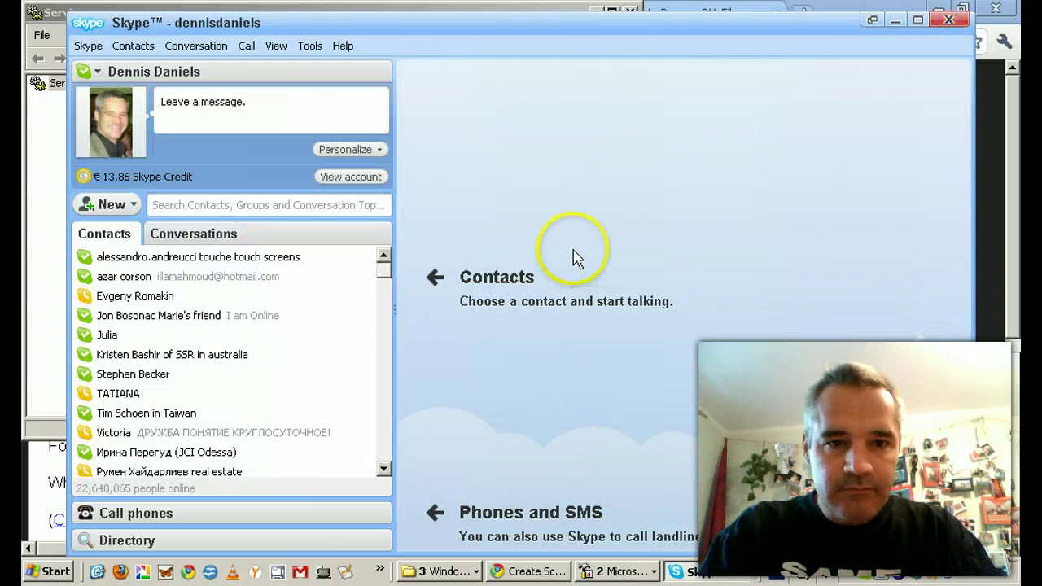
pyautogui.click(949, 19)
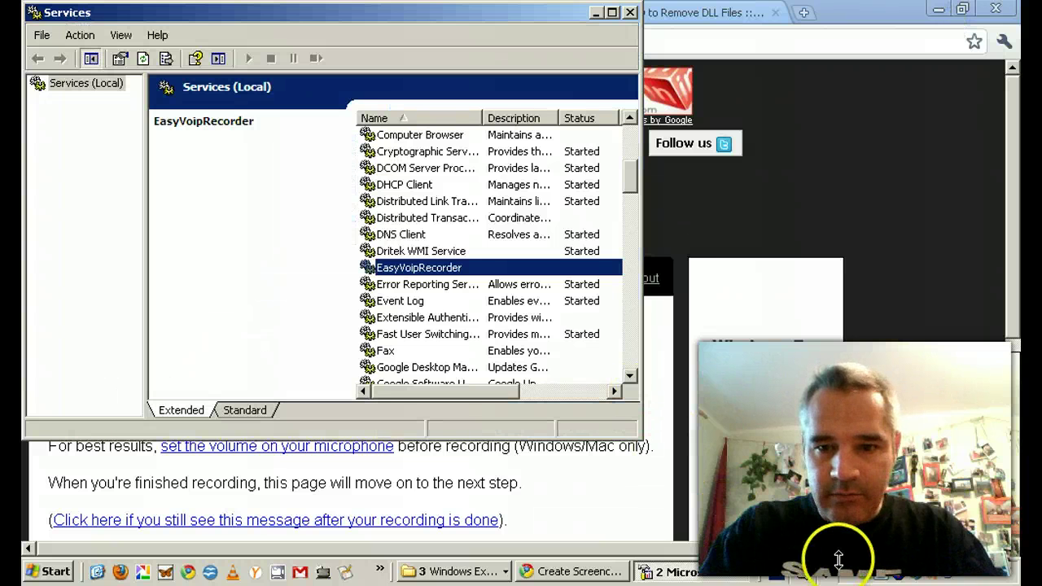
pyautogui.click(865, 576)
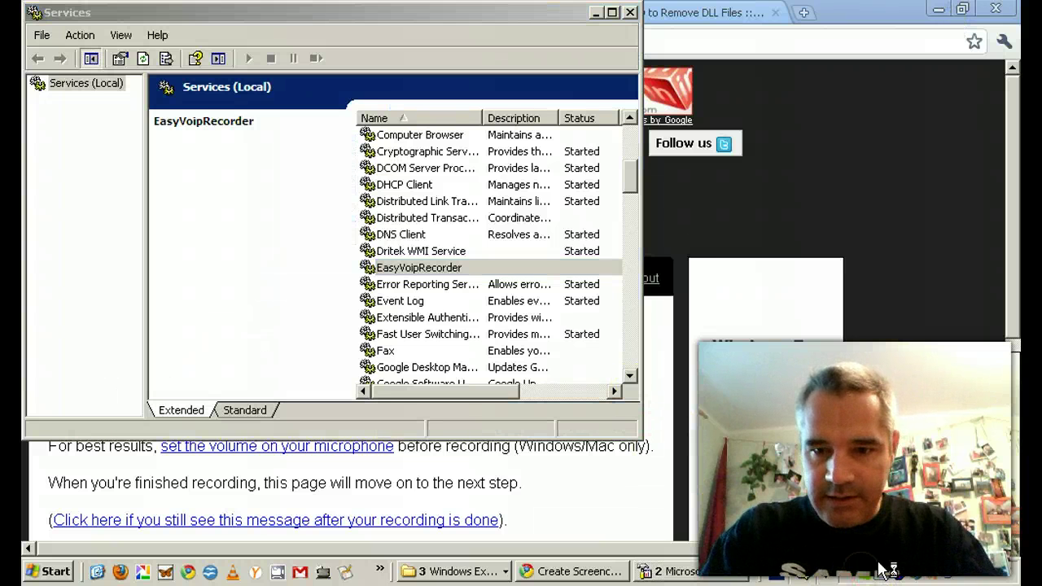
pyautogui.click(575, 374)
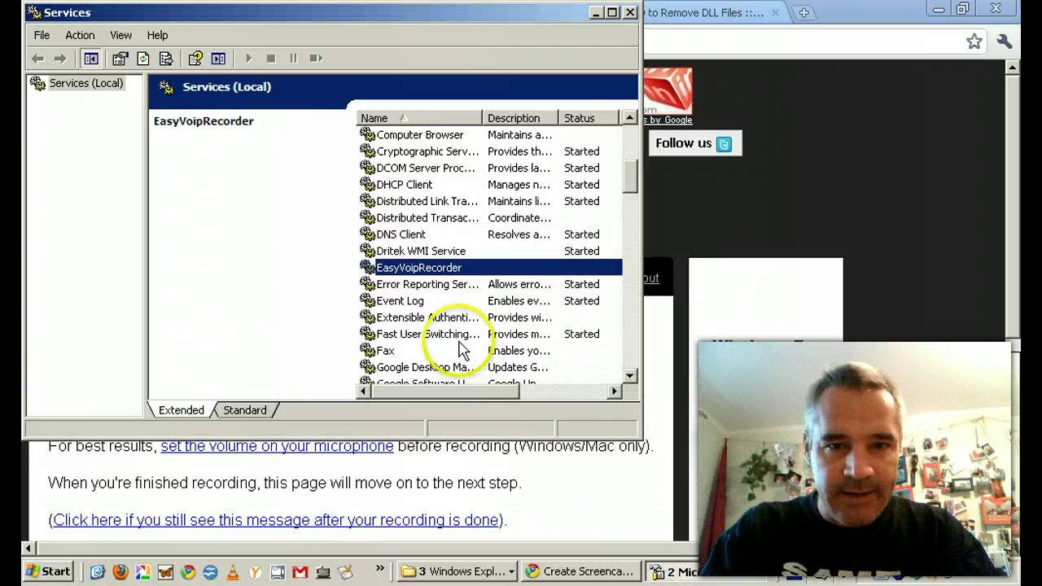
# Relaunch Skype, enter the account password again and sign in.
pyautogui.click(55, 570)
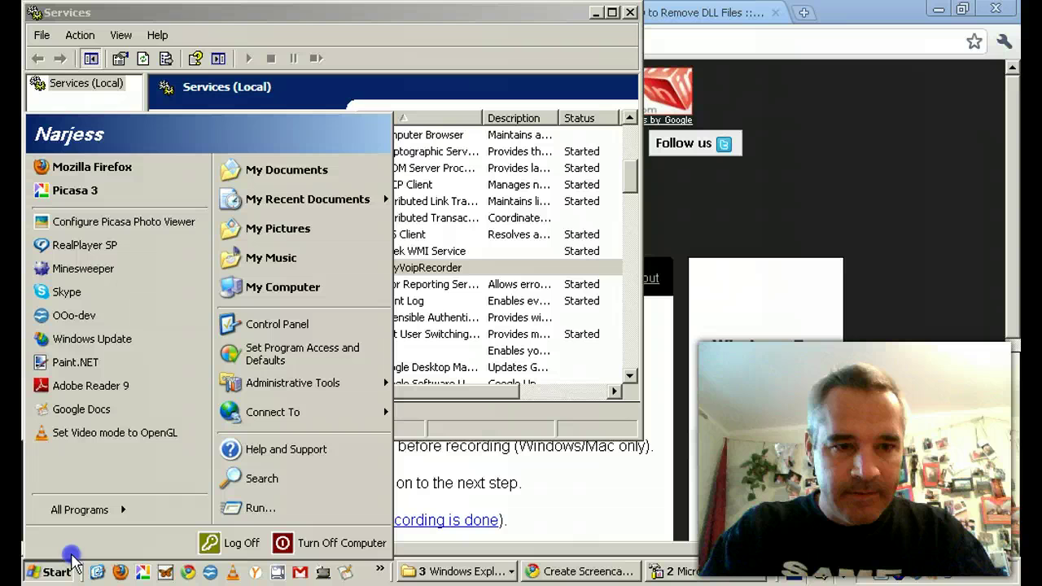
pyautogui.click(126, 297)
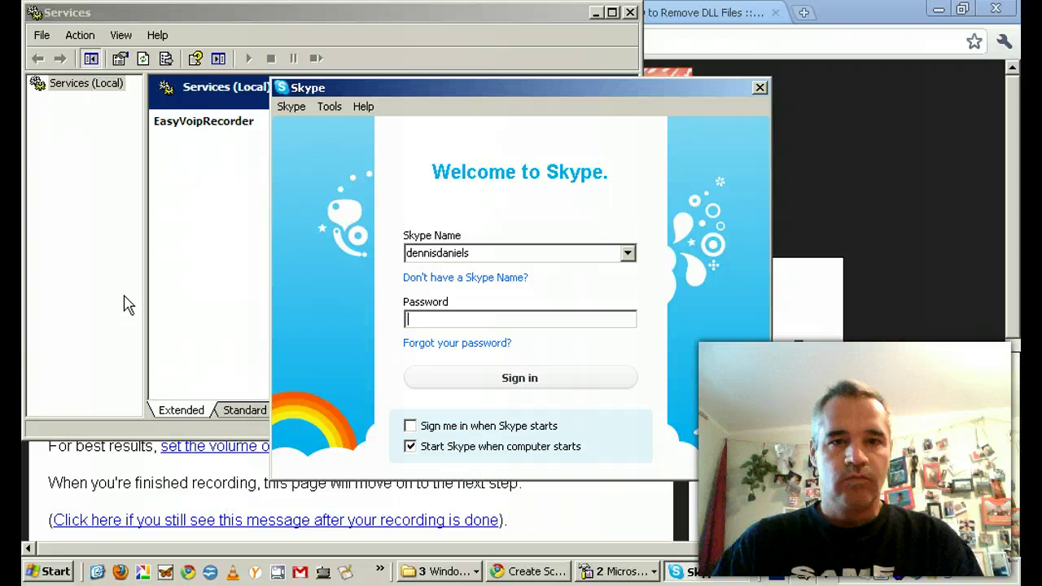
pyautogui.write('*')
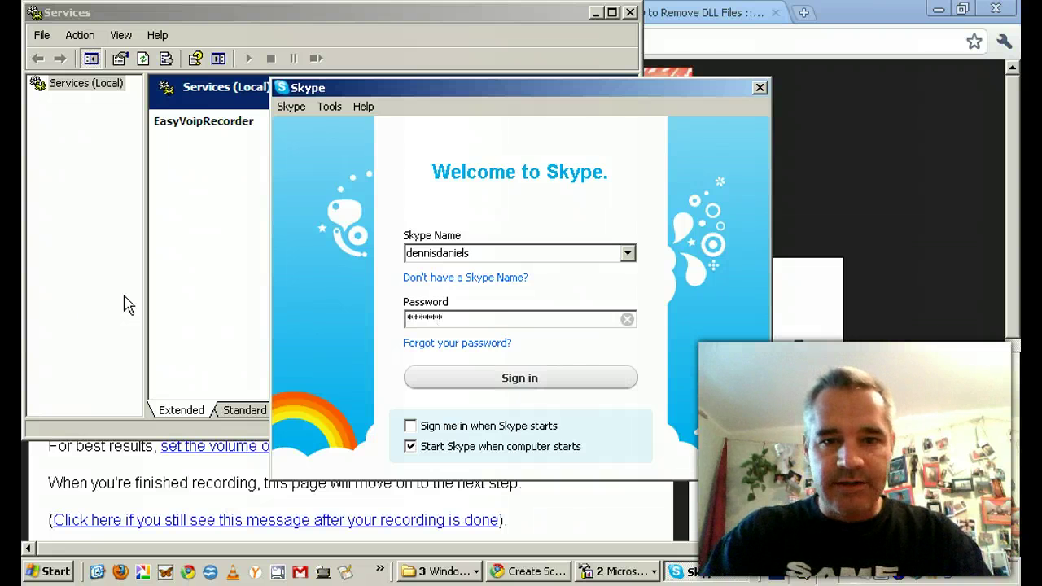
pyautogui.click(532, 379)
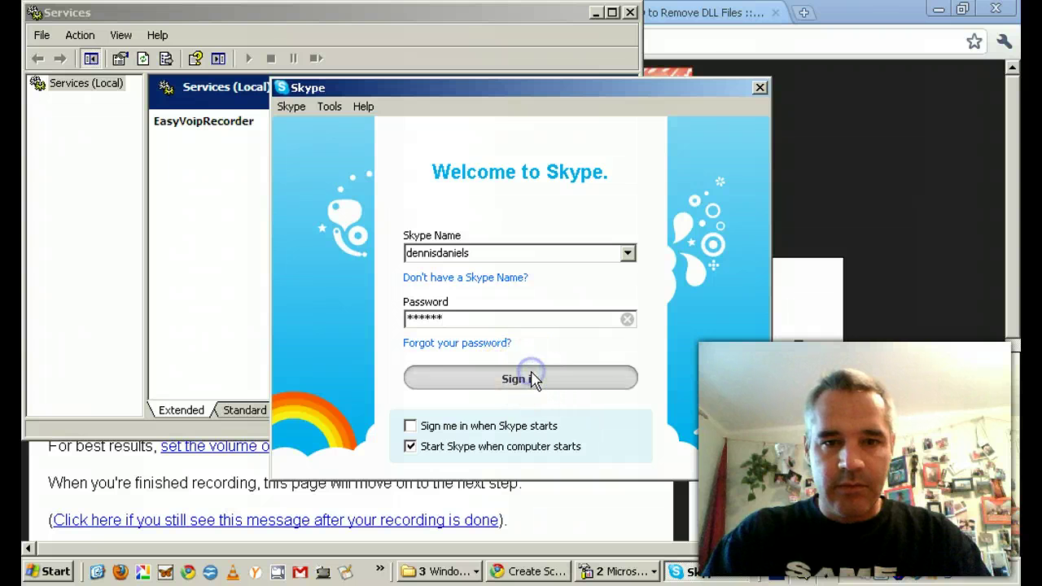
# Move the Skype sign-in window aside and locate the Services entry among the Windows Administrative Tools without opening it.
pyautogui.click(512, 285)
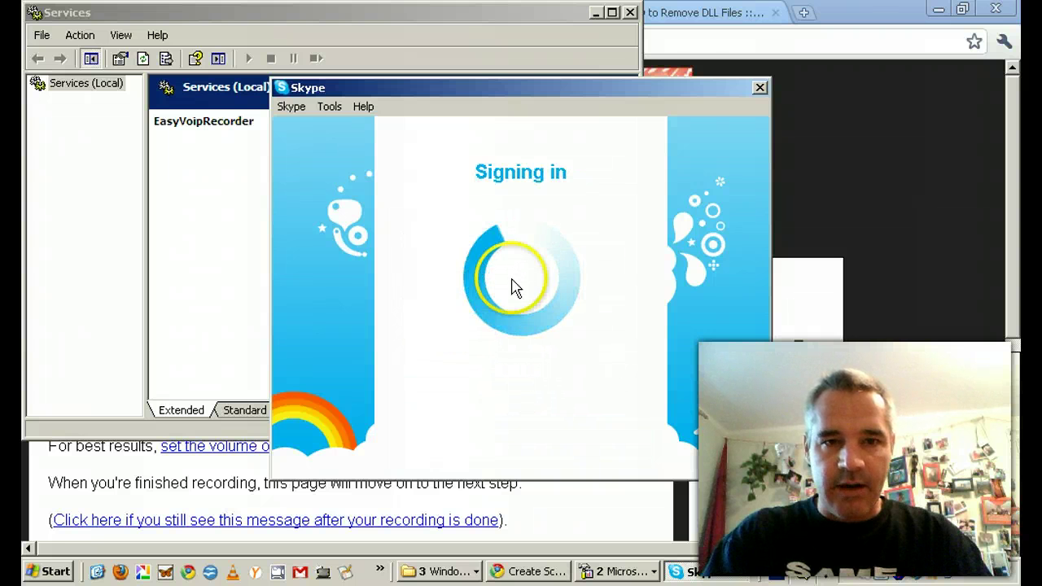
pyautogui.moveTo(511, 95); pyautogui.dragTo(677, 177)
pyautogui.click(49, 572)
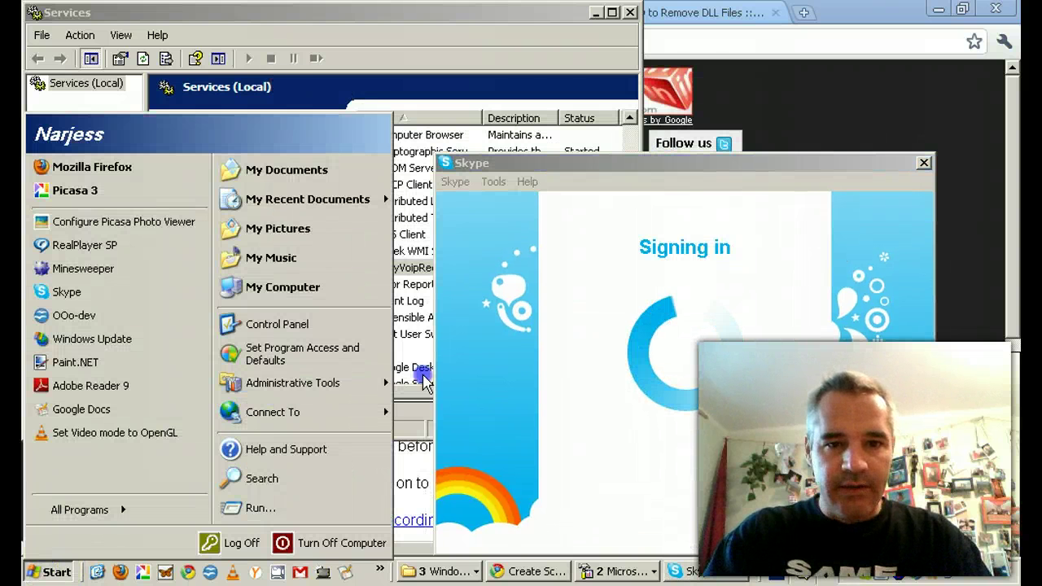
pyautogui.click(379, 388)
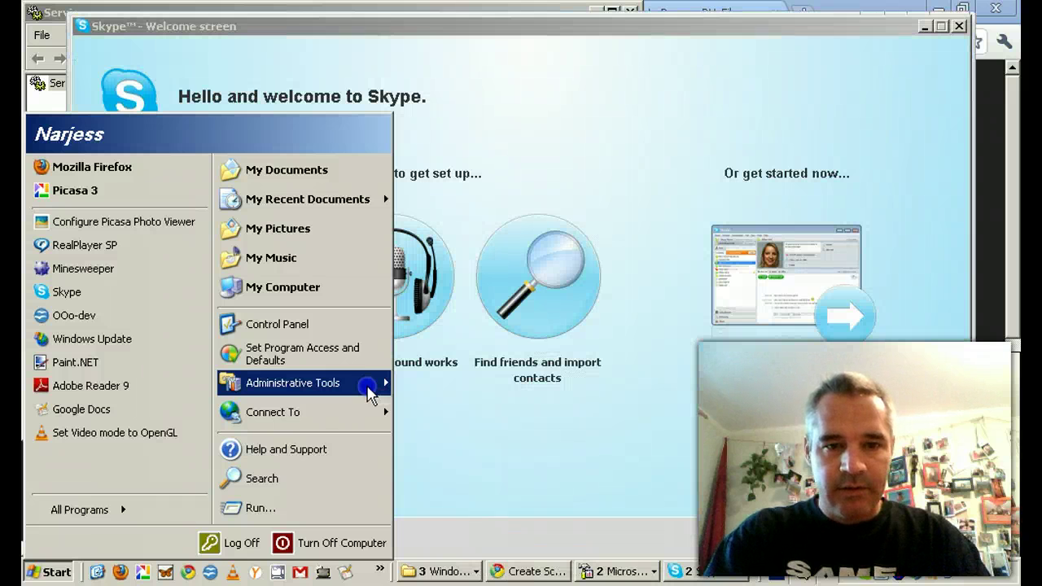
pyautogui.click(368, 385)
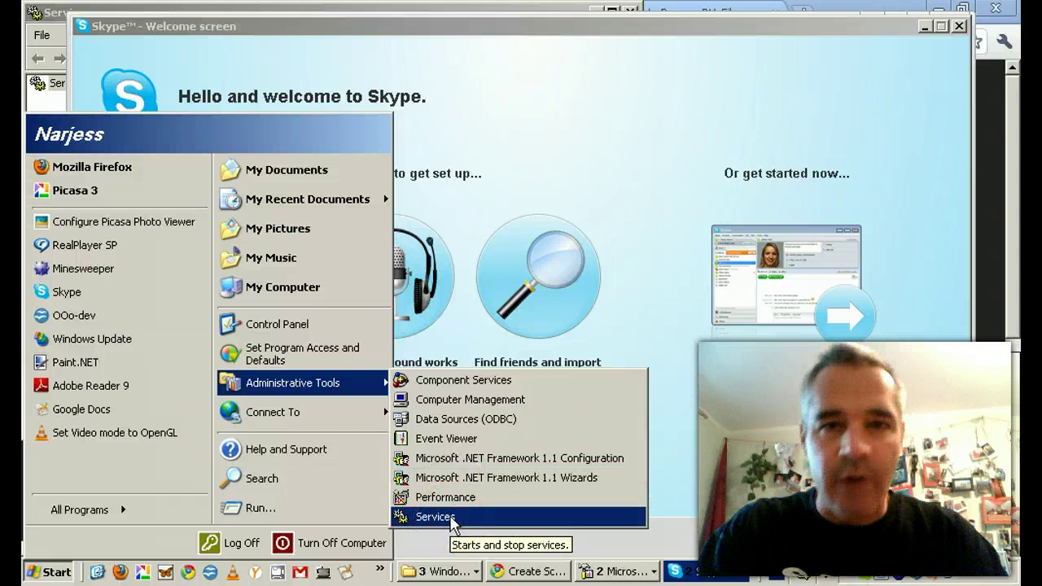
pyautogui.click(714, 573)
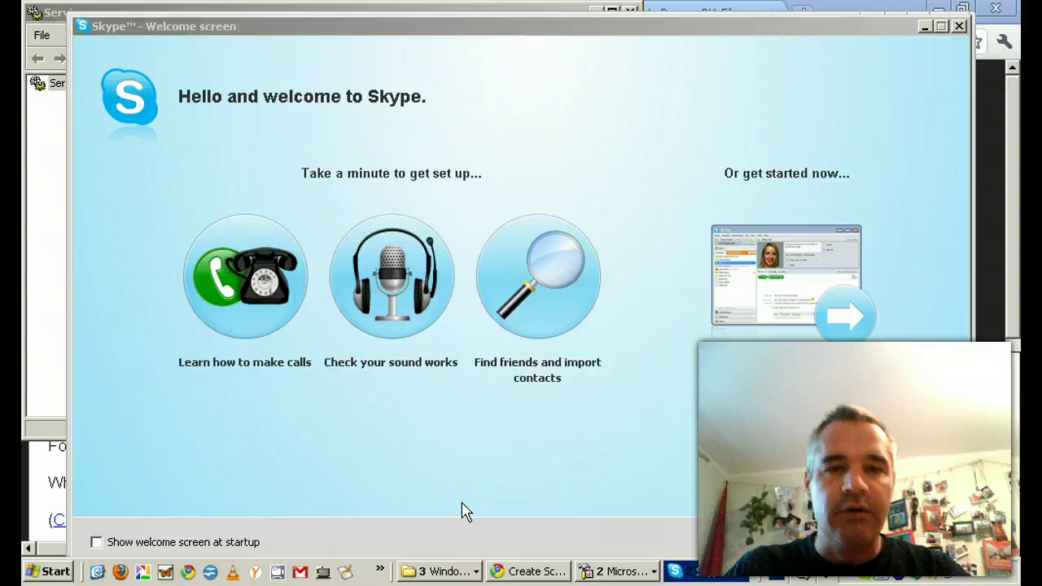
# Switch to the Chrome window with the Screencast-O-Matic recording page.
pyautogui.click(537, 570)
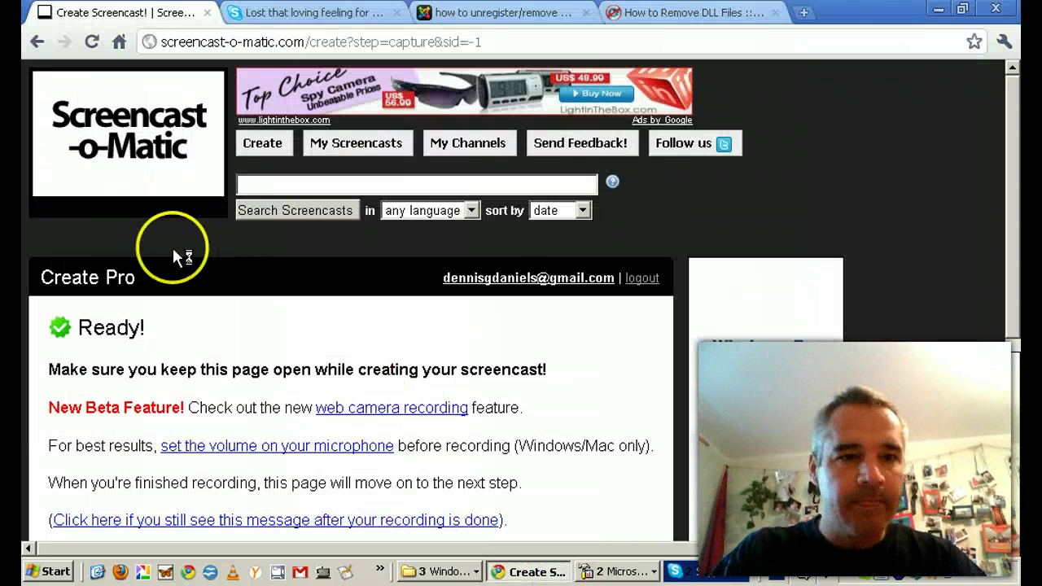